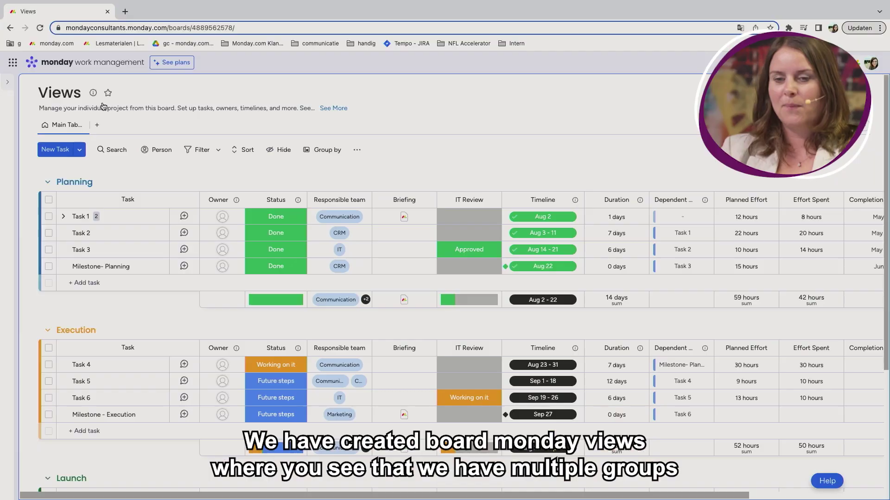
{"action": "scroll", "coordinate": [298, 293], "scroll_direction": "down", "scroll_amount": 5}
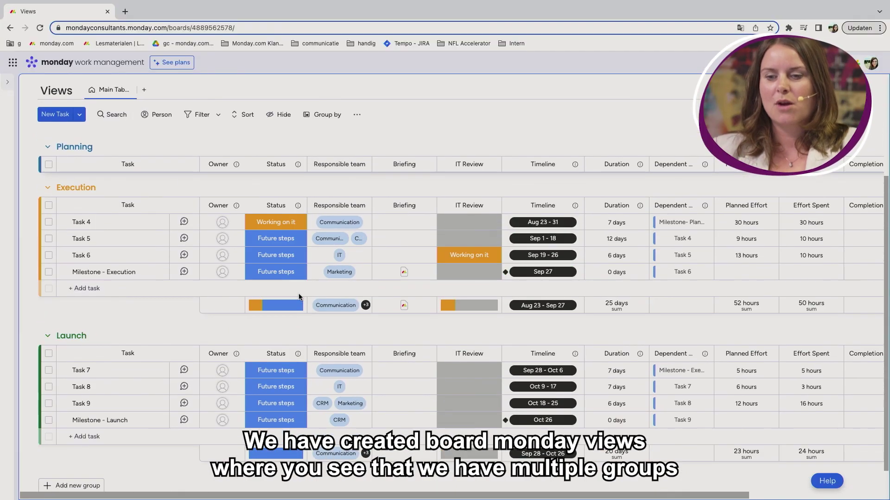
{"action": "scroll", "coordinate": [298, 294], "scroll_direction": "up", "scroll_amount": 5}
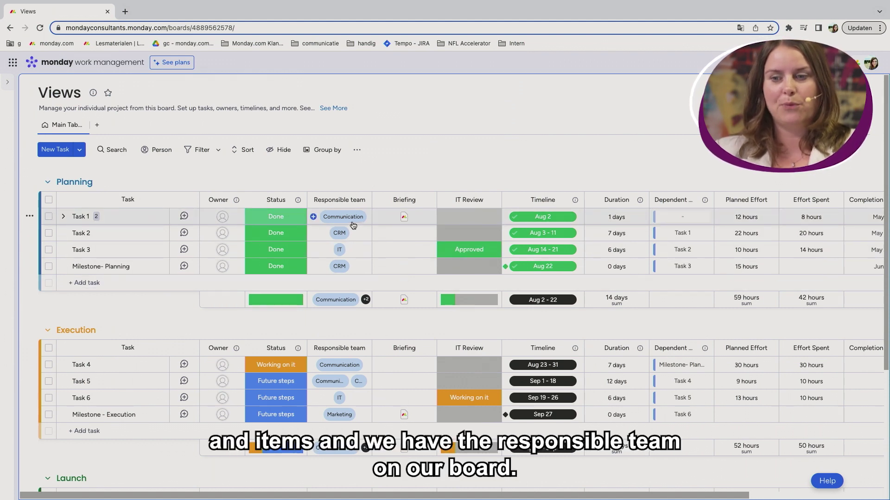
Filter to the Communication responsible team and save it as a new view named Communication.
{"action": "left_click", "coordinate": [204, 152]}
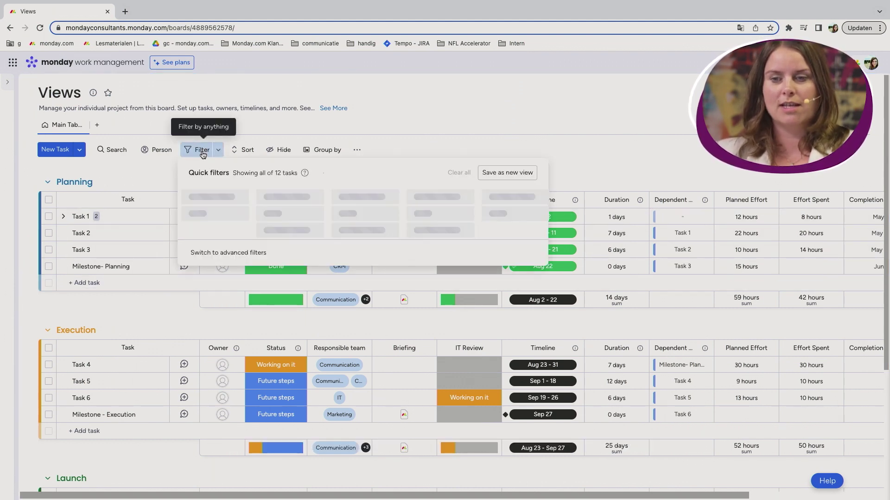
{"action": "left_click_drag", "start_coordinate": [310, 316], "coordinate": [424, 316]}
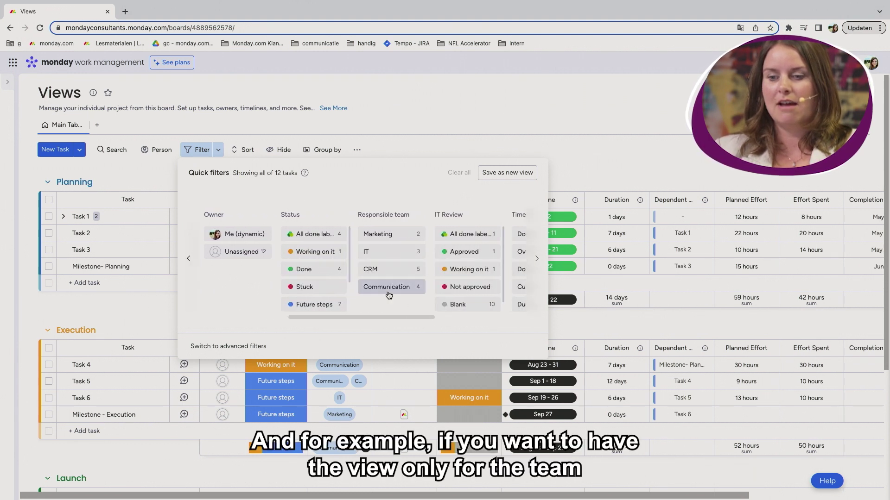
{"action": "left_click", "coordinate": [388, 287]}
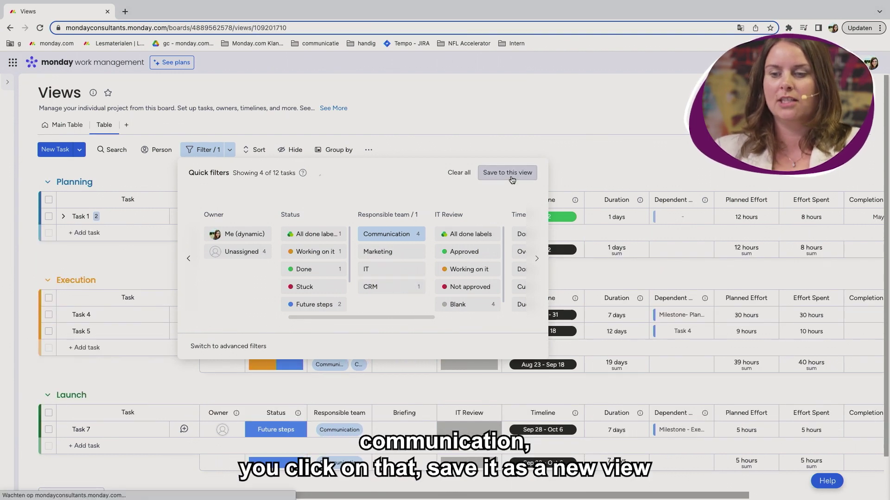
{"action": "left_click", "coordinate": [111, 126]}
{"action": "left_click", "coordinate": [132, 179]}
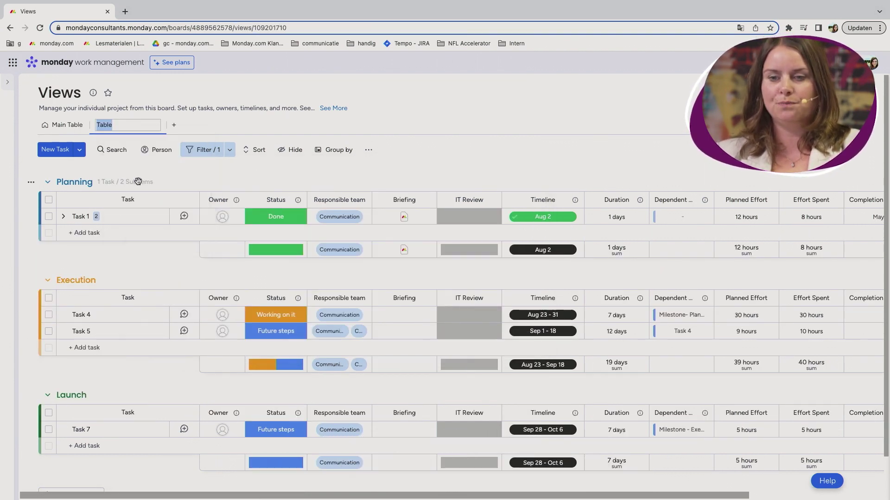
{"action": "type", "text": "Communication"}
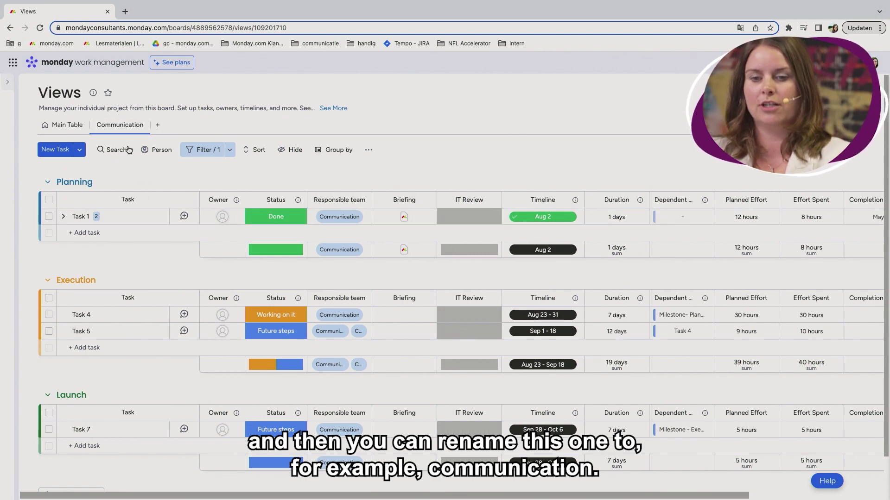
{"action": "left_click", "coordinate": [293, 150]}
Limit the Communication view to Owner, Status and Responsible team columns and save it.
{"action": "left_click", "coordinate": [371, 212]}
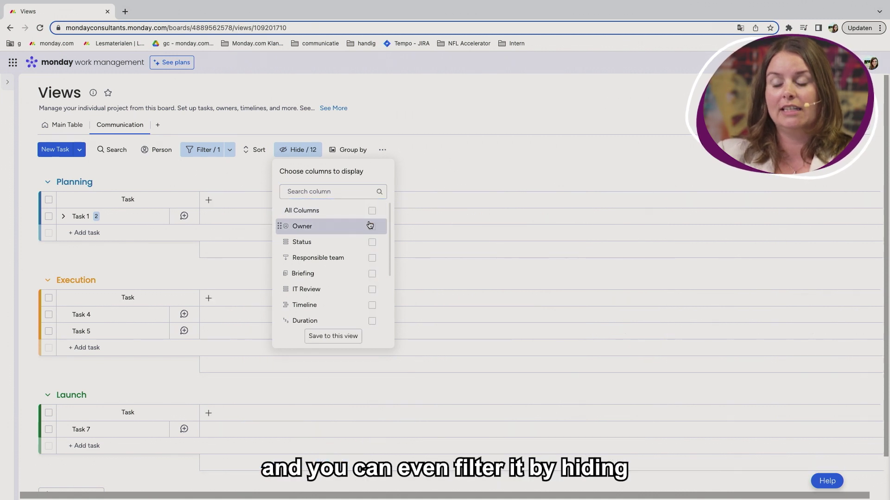
{"action": "left_click", "coordinate": [372, 257]}
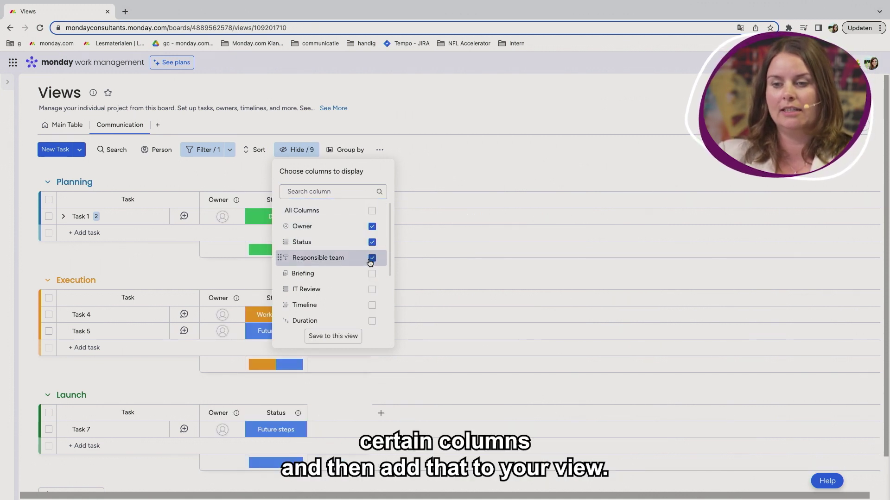
{"action": "left_click", "coordinate": [332, 336]}
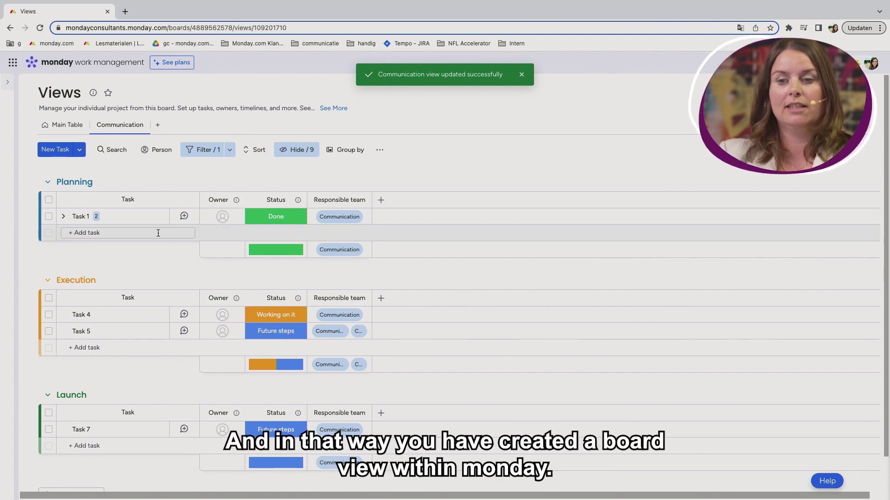
Return to the Main Table view listing every task and column.
{"action": "left_click", "coordinate": [61, 124]}
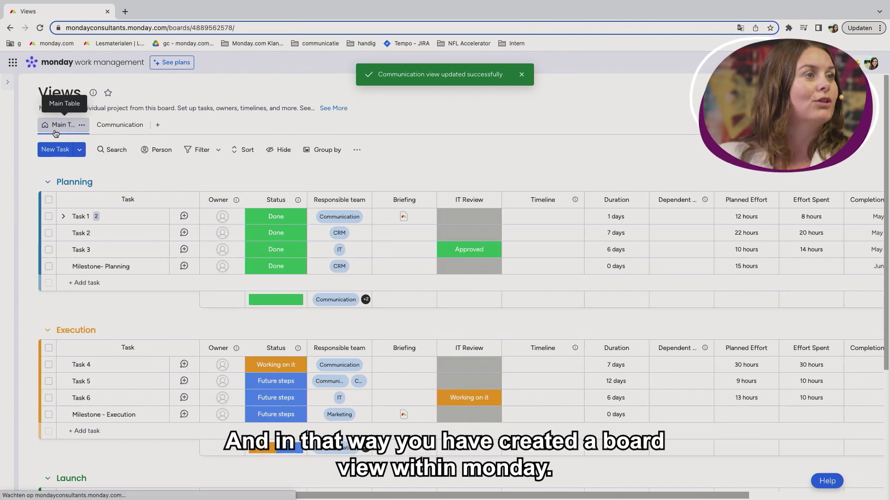